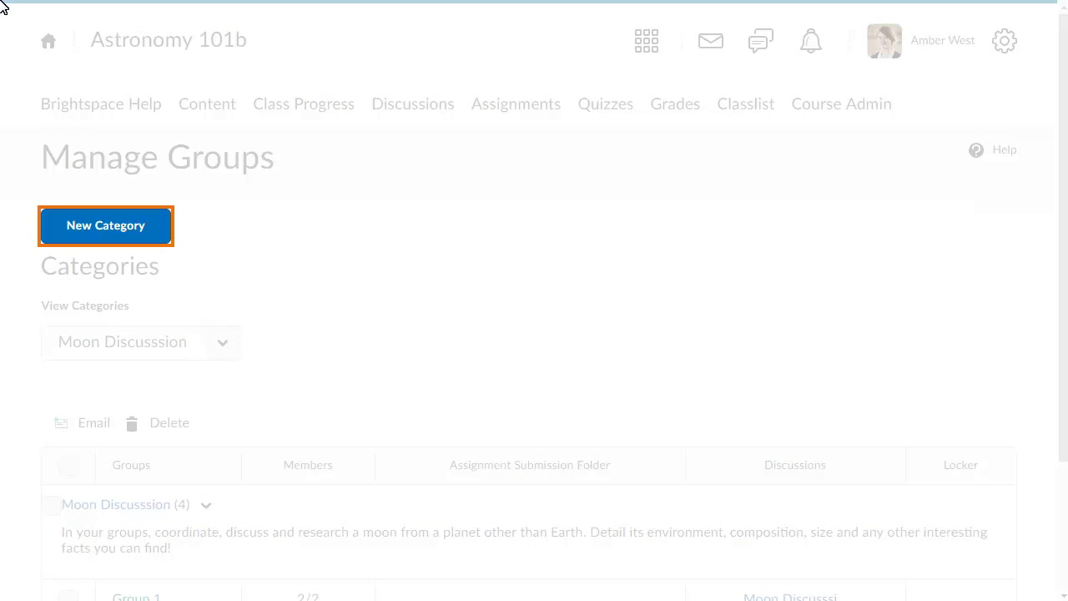
Start a new group category in Astronomy 101b from Manage Groups
left_click(81, 224)
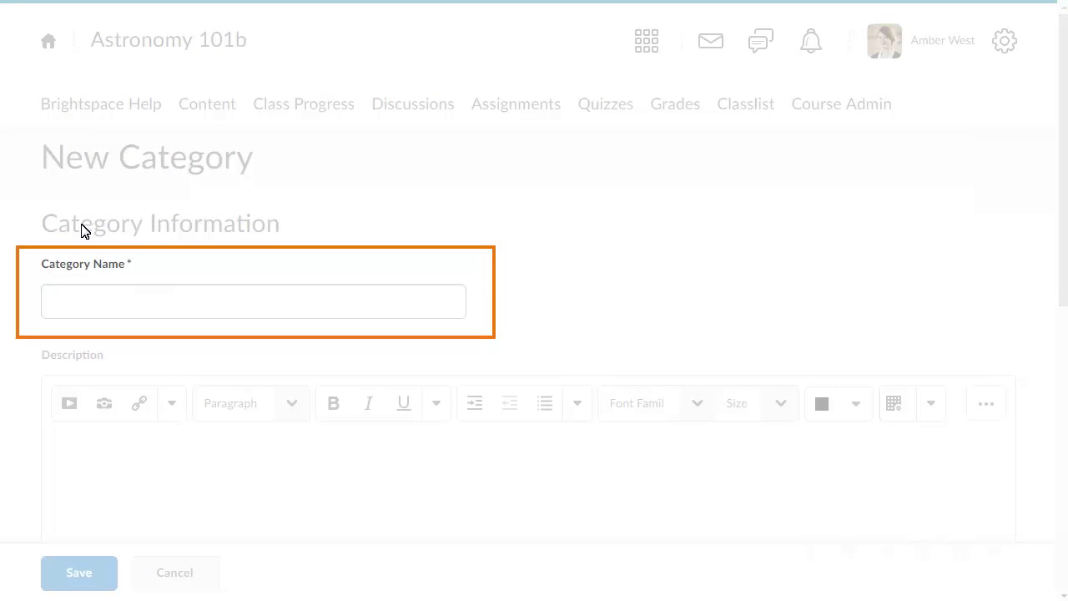
Name the category 'Seminar presentation' and describe it as 'Group presentation for the seminar of your choice.'
left_click(53, 300)
type("Seminar presentation")
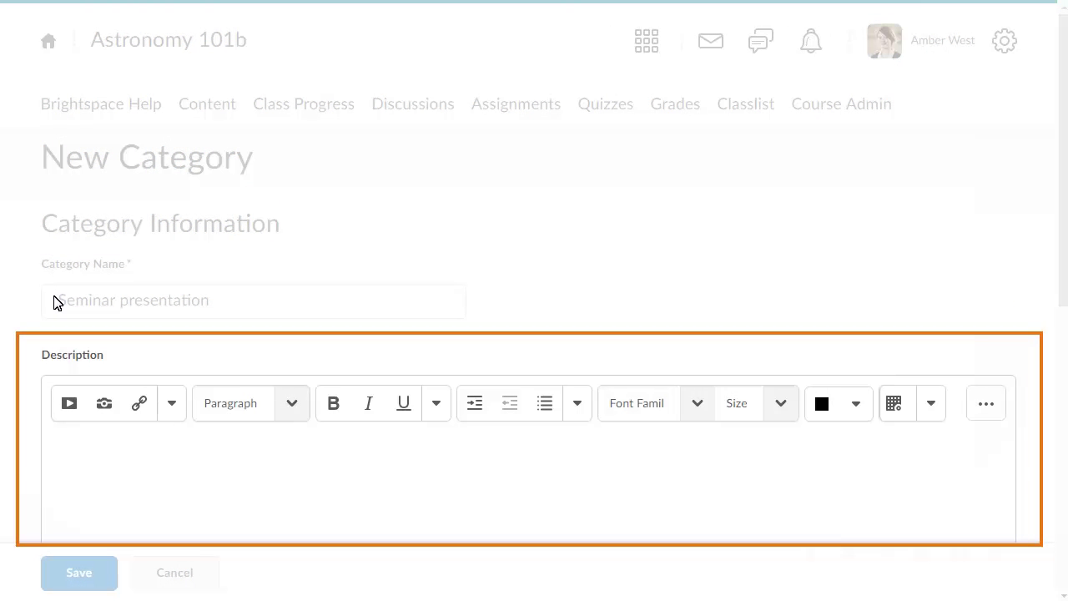
left_click(62, 455)
type("Group presentation for the seminar of your choice.")
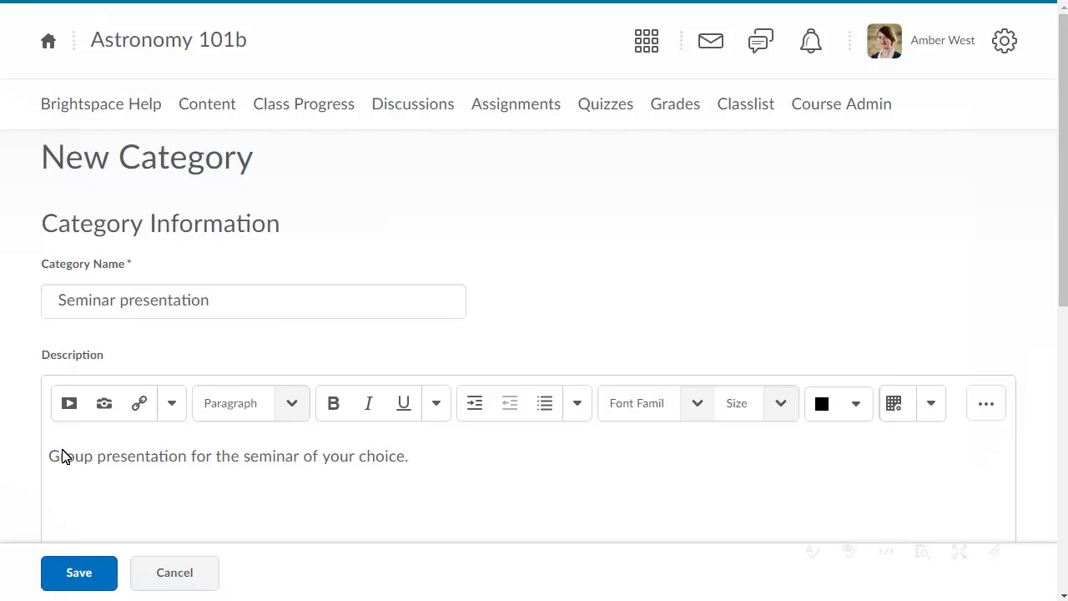
left_click(1061, 551)
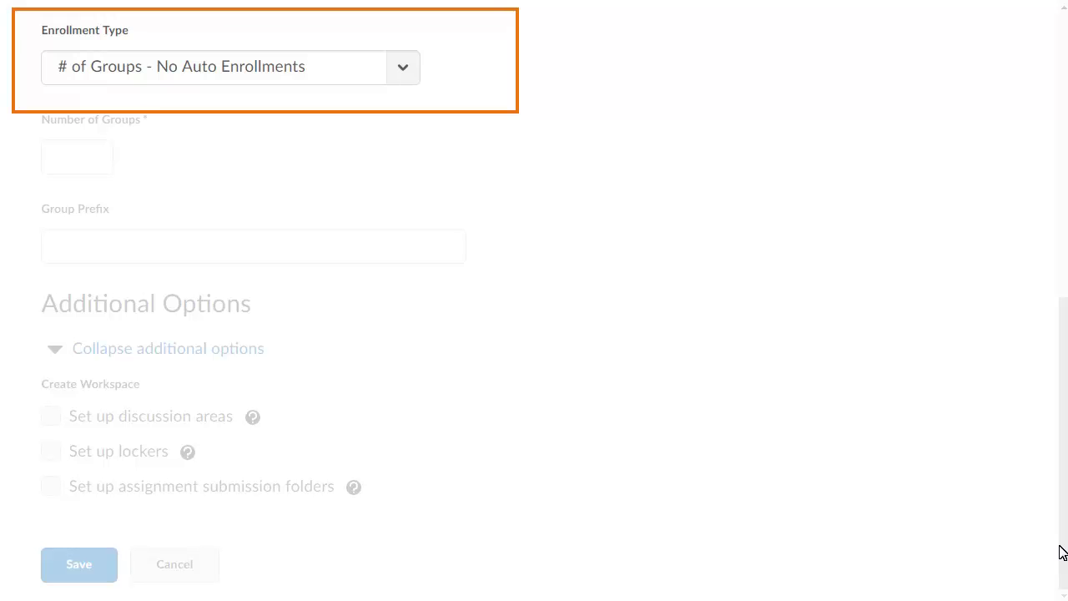
Use capacity-limited self enrollment: 2 users per group, 10 groups, group prefix 'Seminar'
left_click(401, 72)
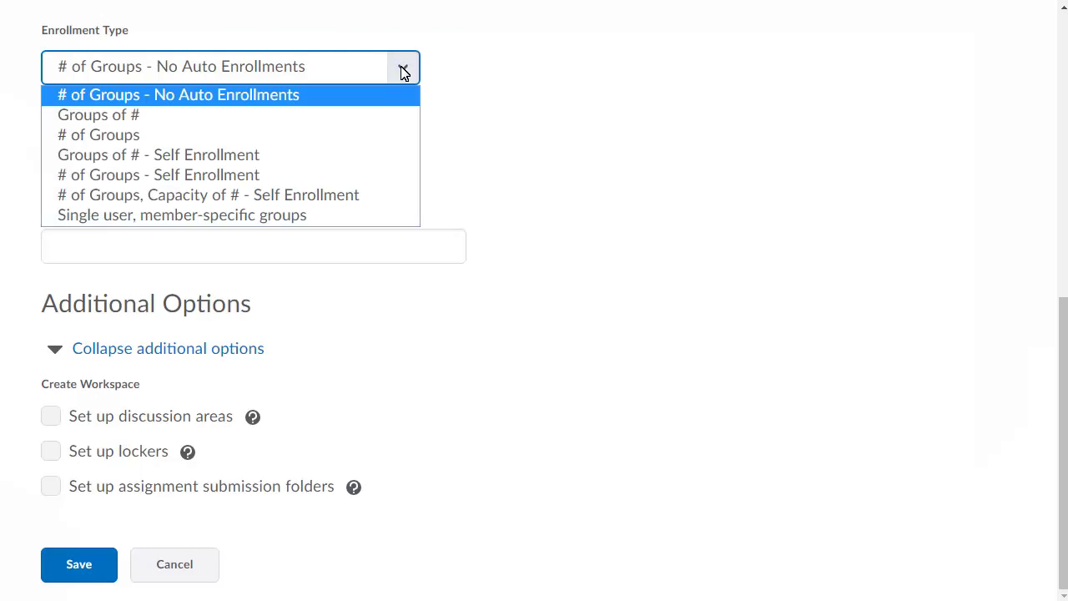
left_click(83, 194)
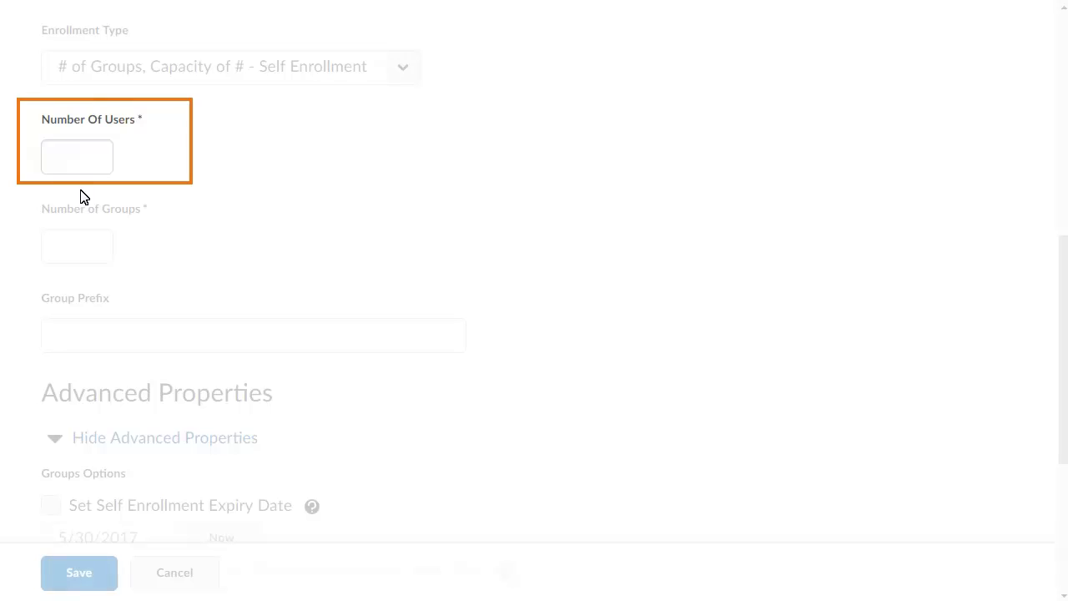
left_click(50, 159)
type("2")
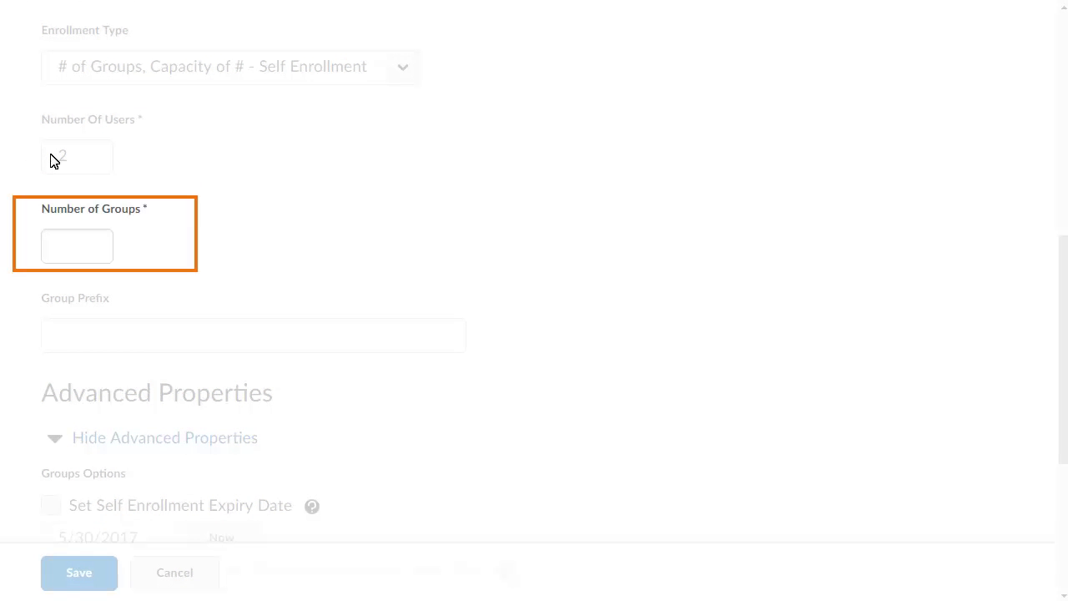
left_click(46, 246)
type("10")
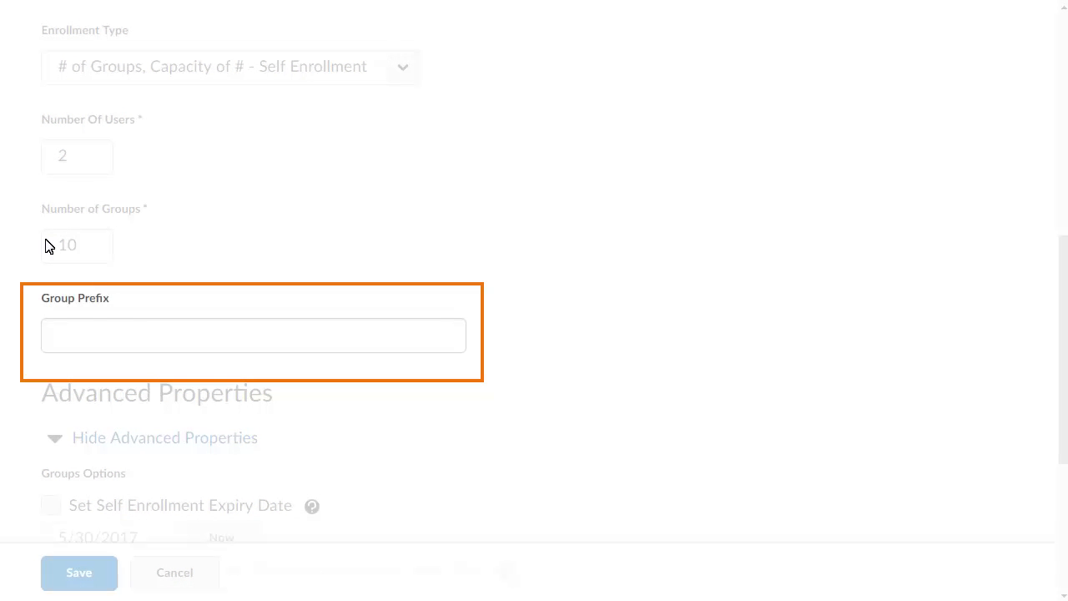
left_click(48, 335)
type("Seminar")
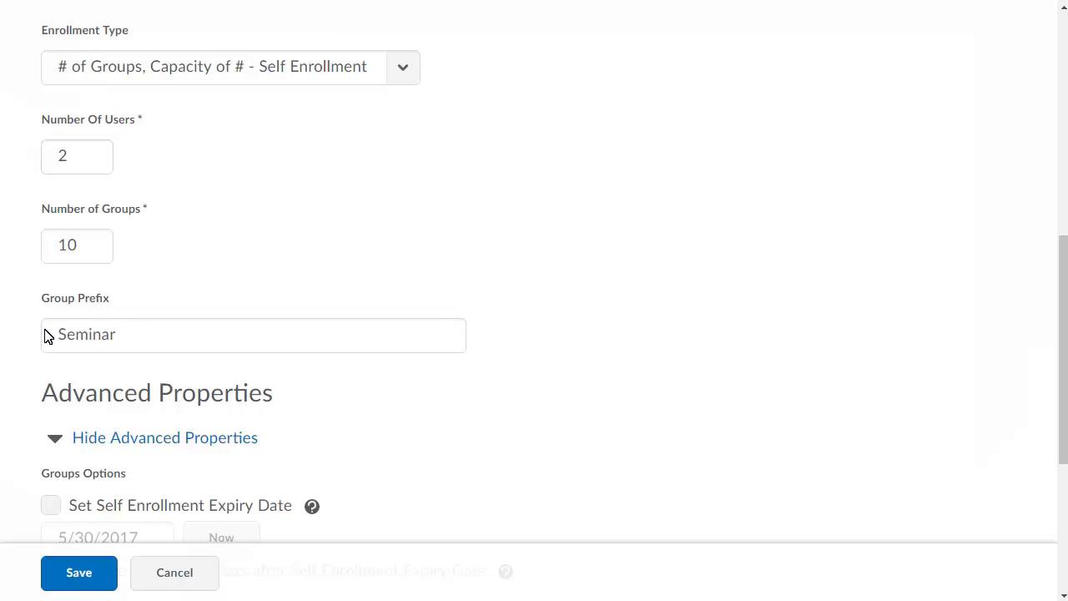
left_click(1059, 575)
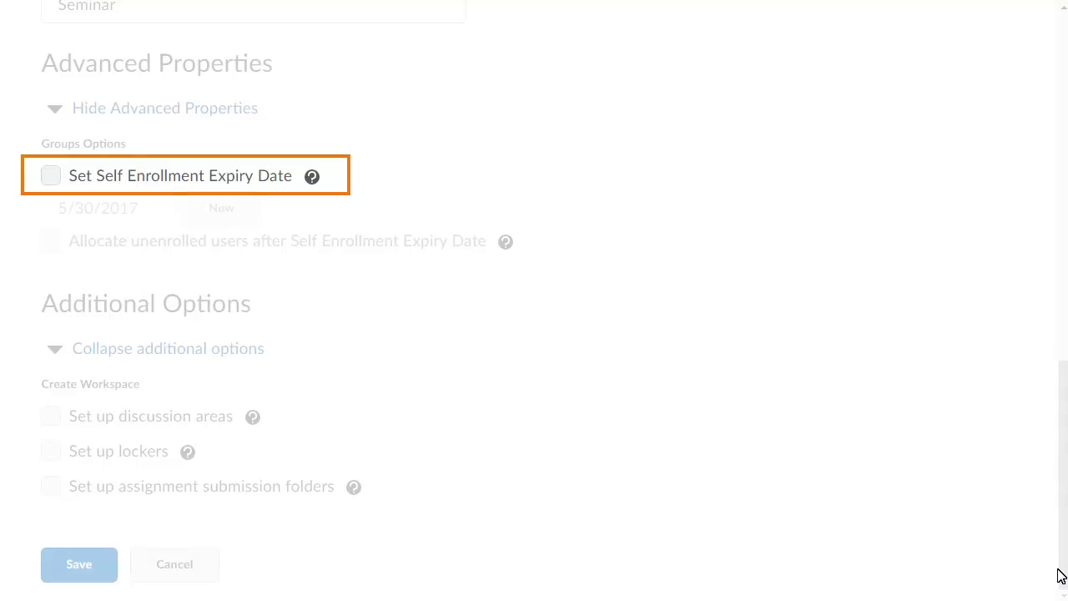
Set the self enrollment expiry to June 2, 2017 and allocate unenrolled users afterwards
left_click(50, 176)
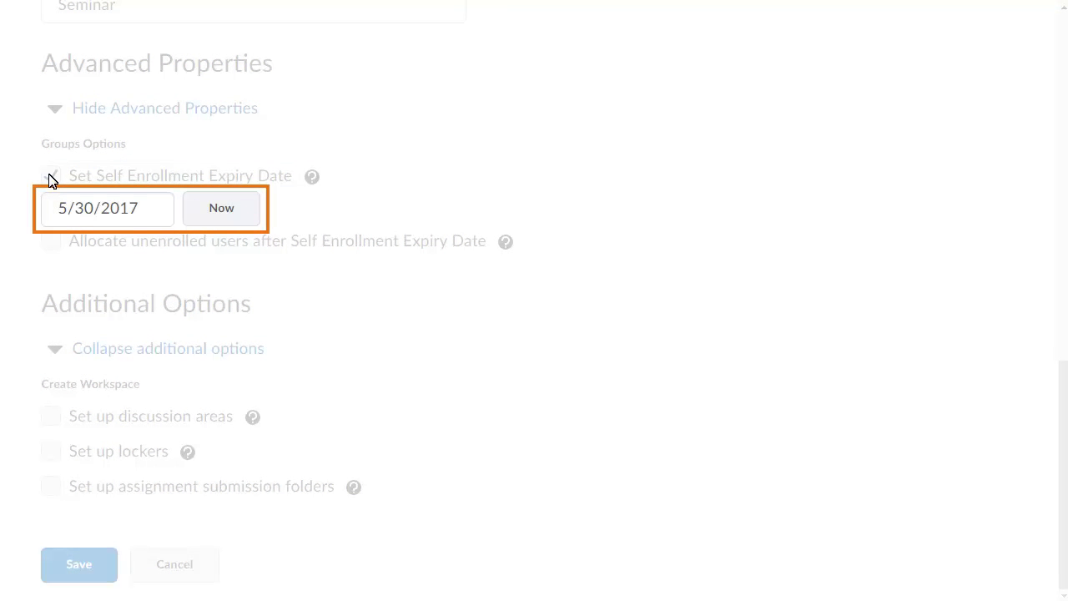
left_click(66, 211)
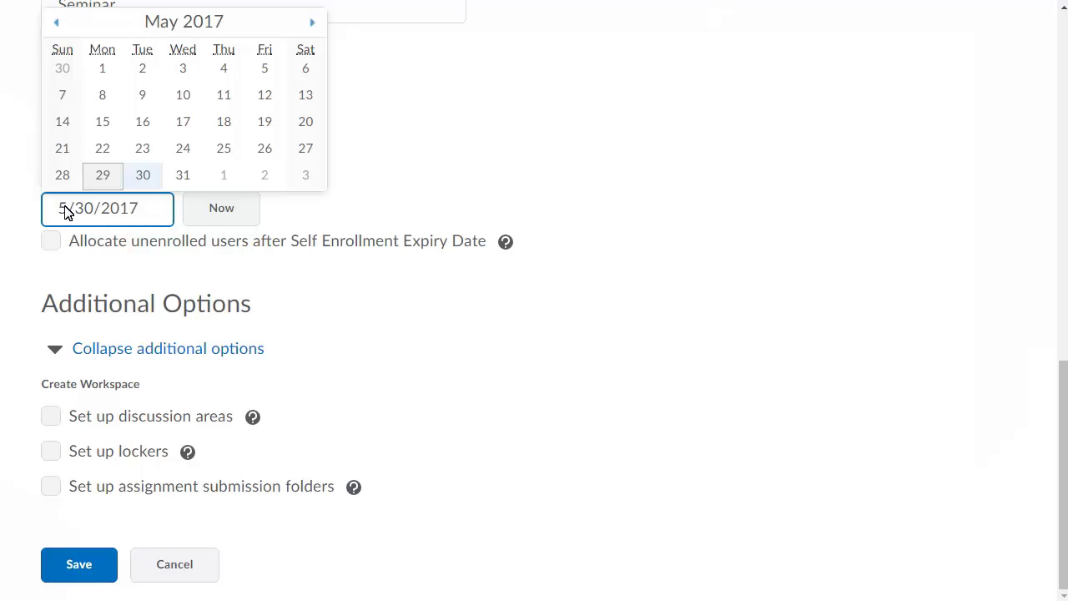
left_click(266, 178)
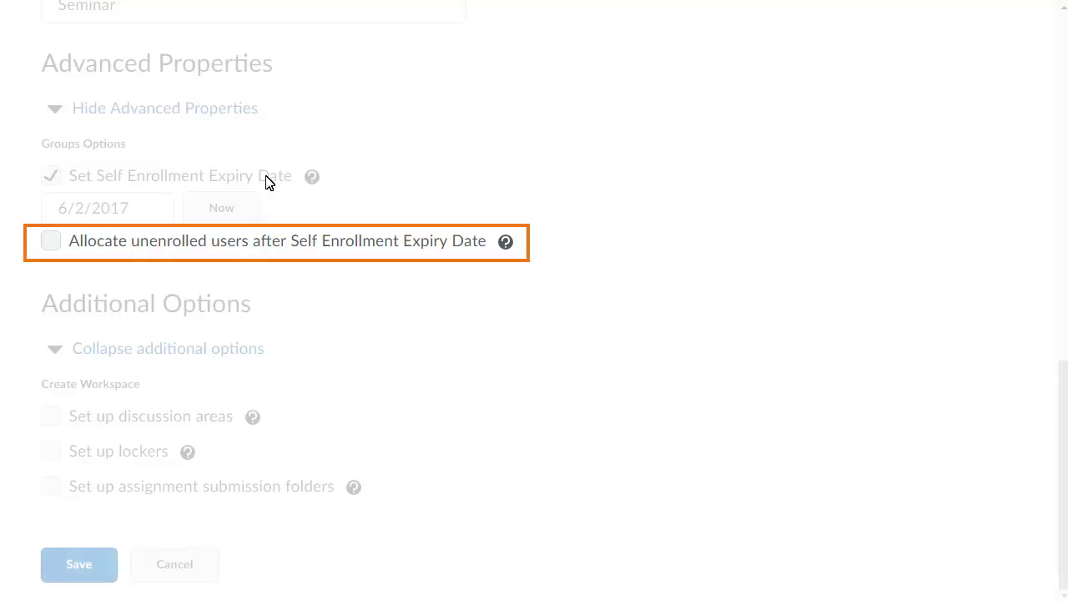
left_click(51, 241)
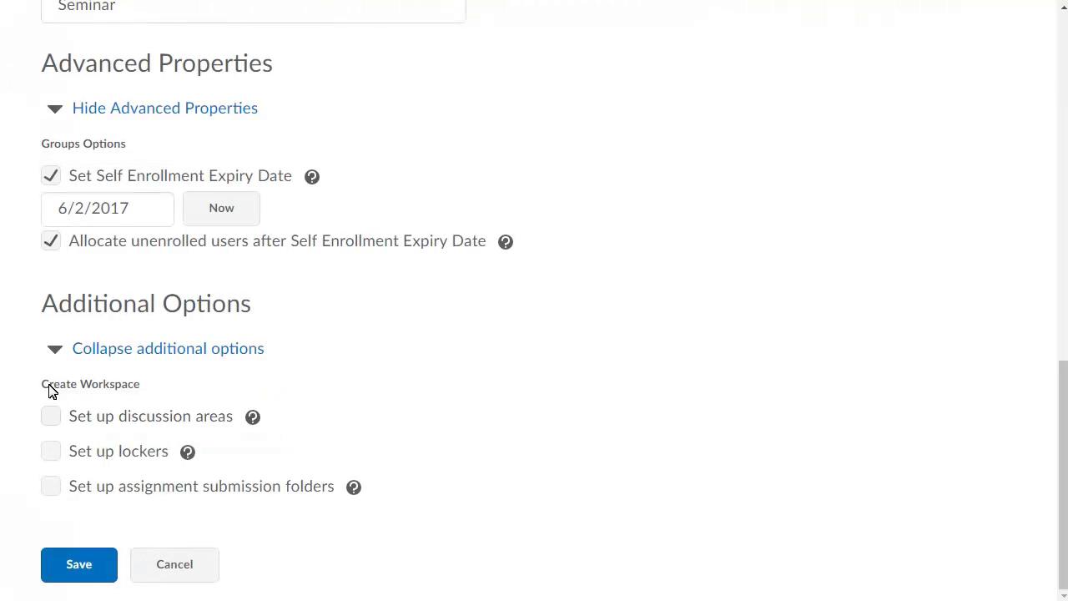
Enable discussion areas and assignment submission folders for the groups, then save the category
left_click(51, 416)
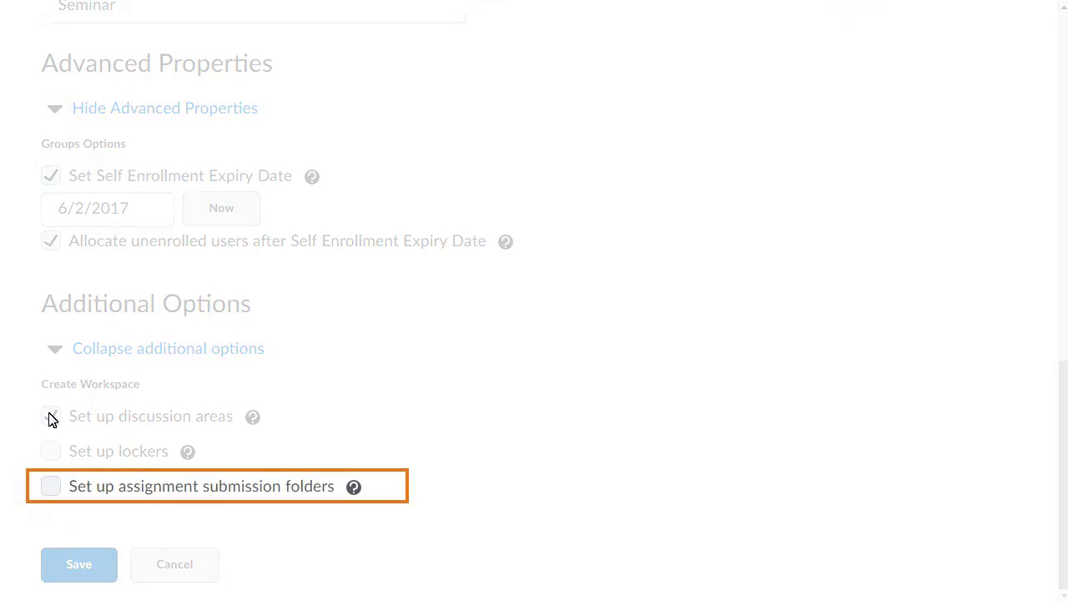
left_click(51, 485)
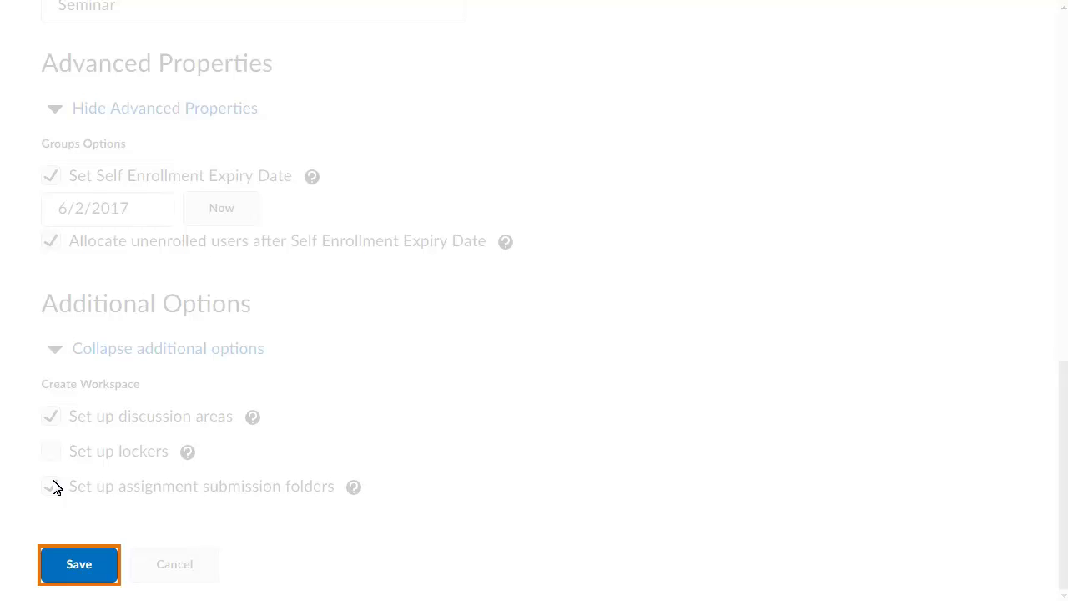
left_click(75, 567)
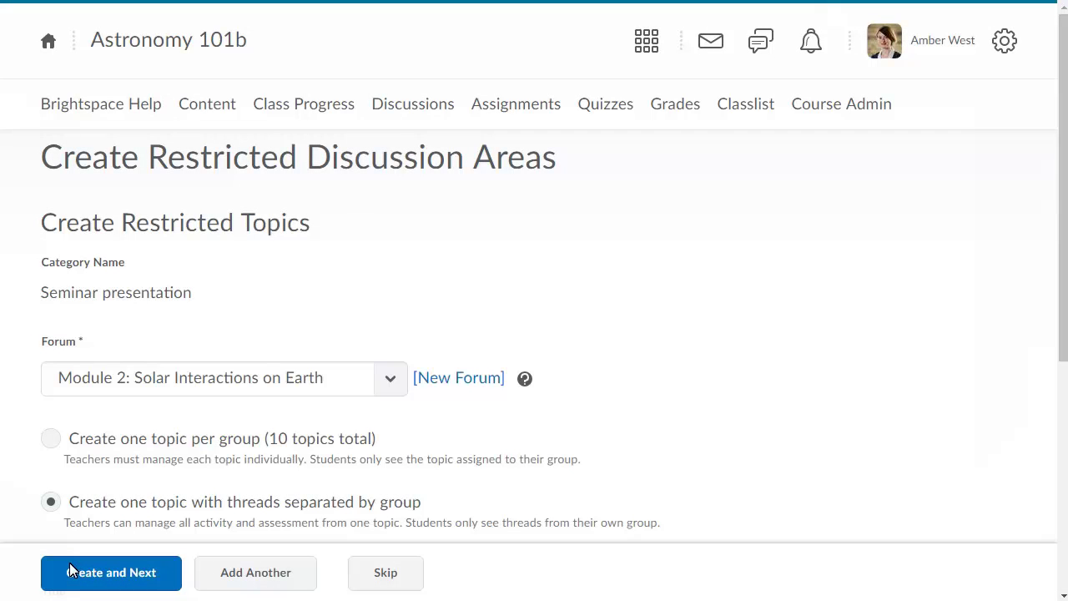
Create one group-restricted topic in the 'Astronomy in film and literature' forum
left_click(390, 379)
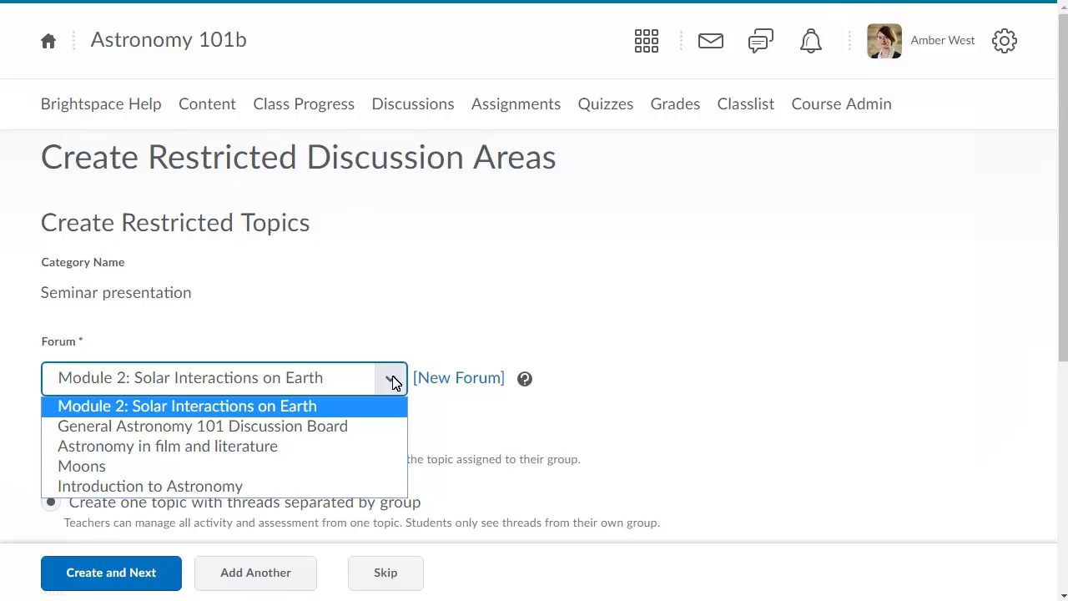
left_click(80, 445)
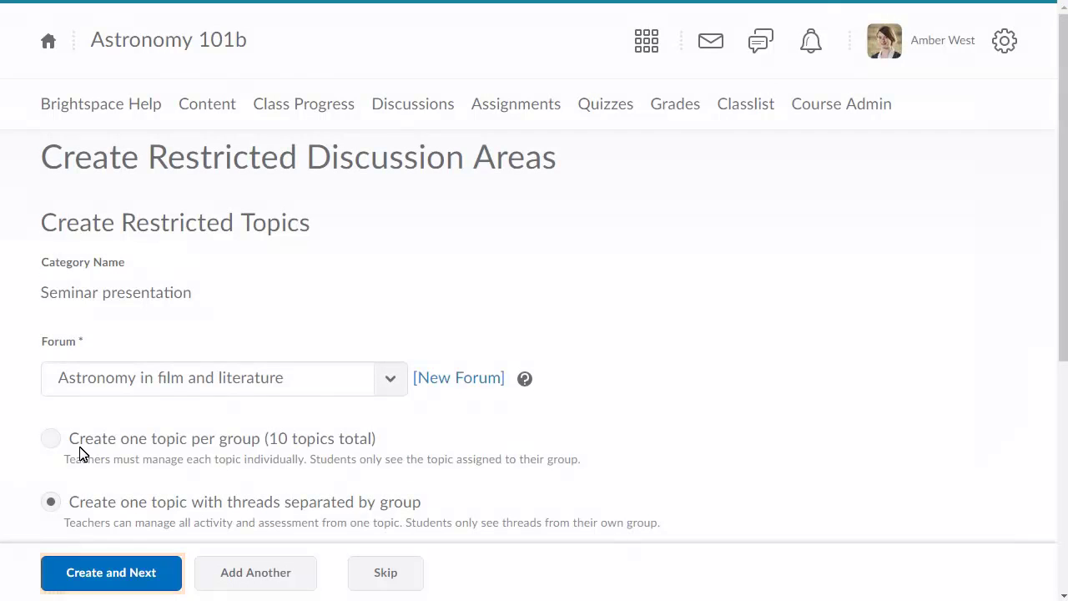
left_click(78, 572)
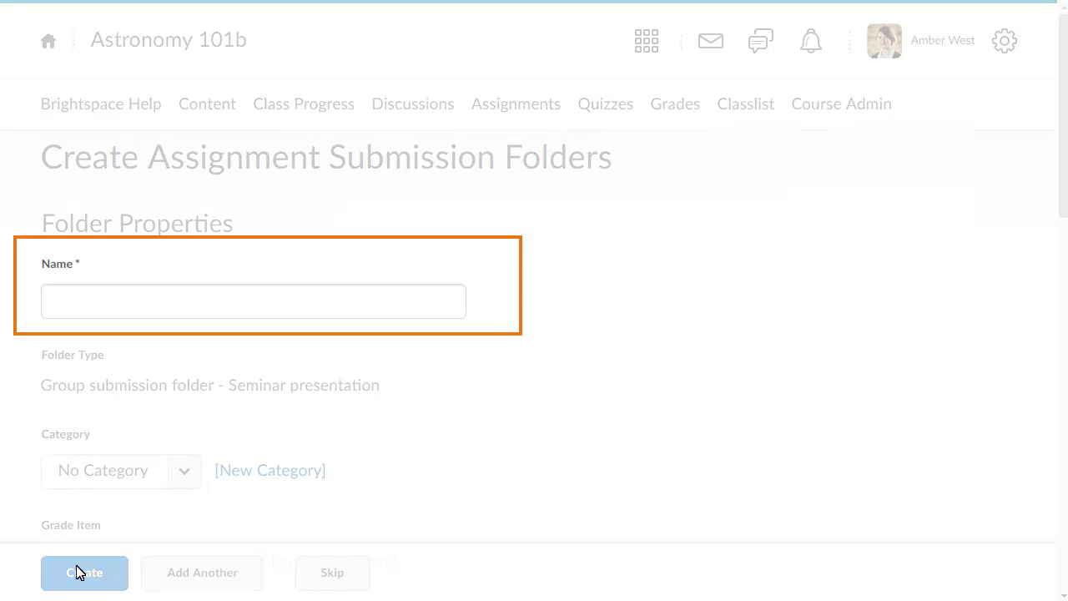
Name the folder 'Seminar presentation', link it to the Group seminar grade item, out of 20
left_click(53, 300)
type("Seminar presentation")
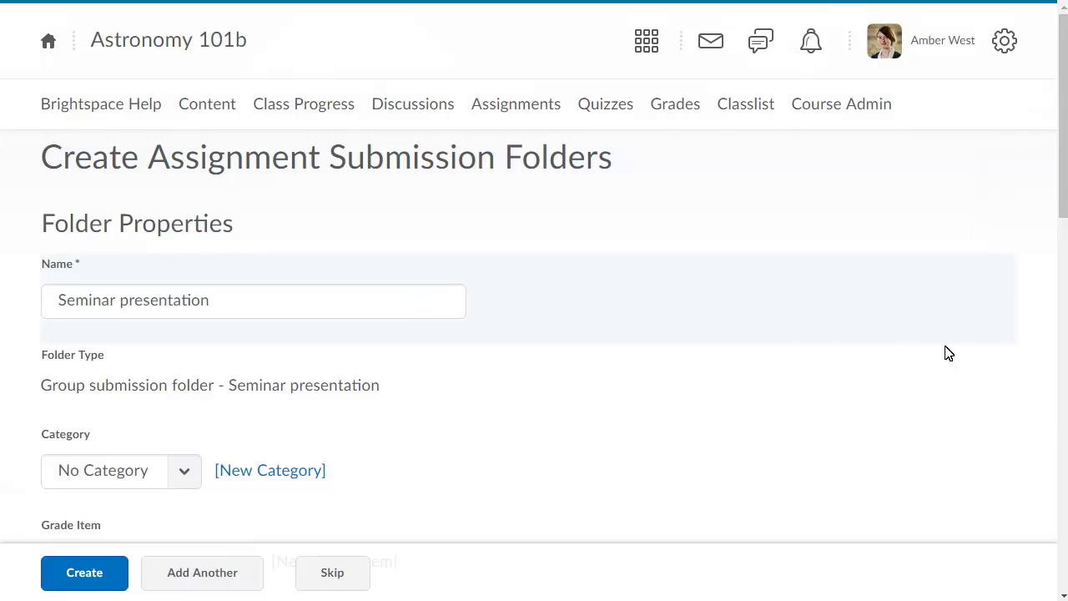
left_click(1062, 418)
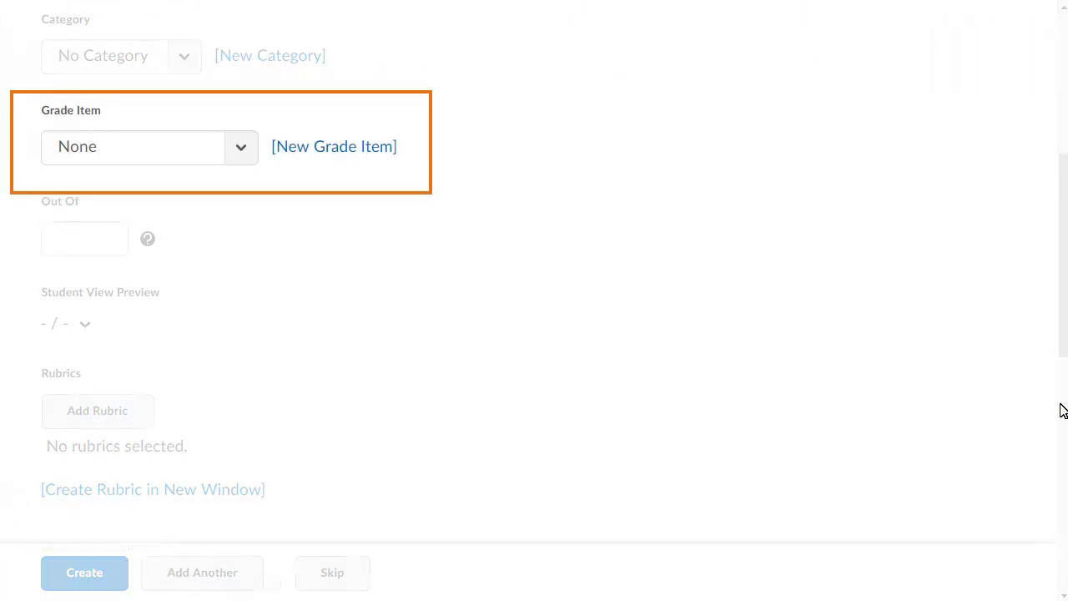
left_click(241, 151)
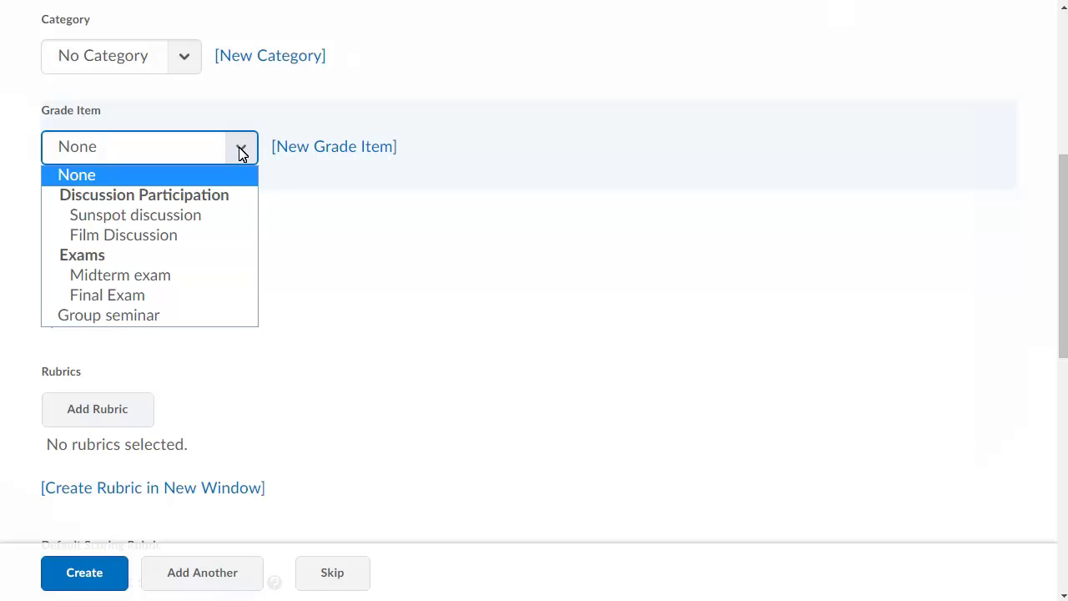
left_click(68, 315)
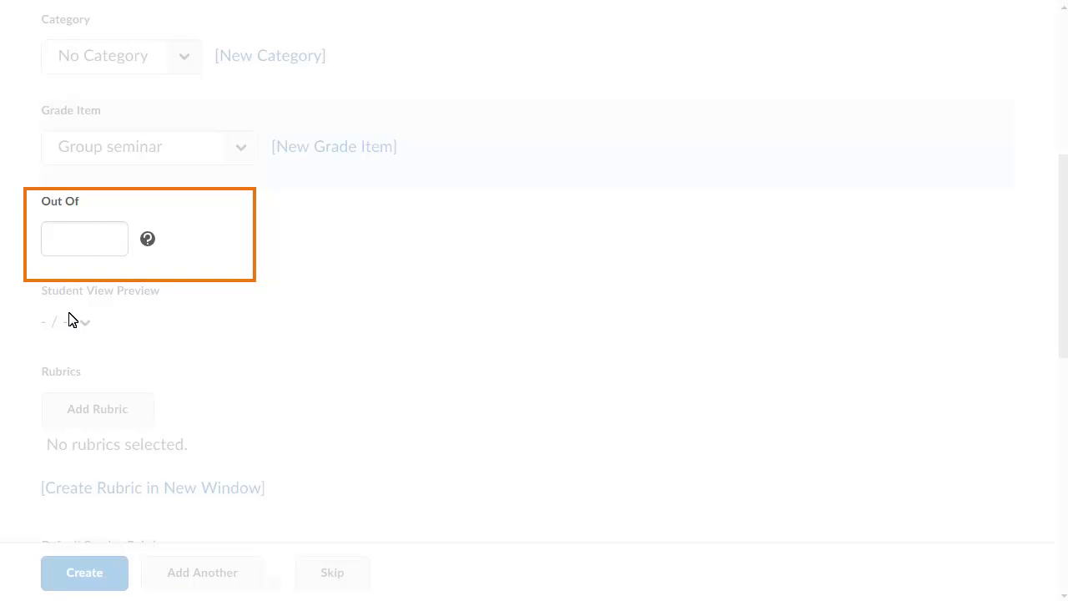
left_click(53, 239)
type("20")
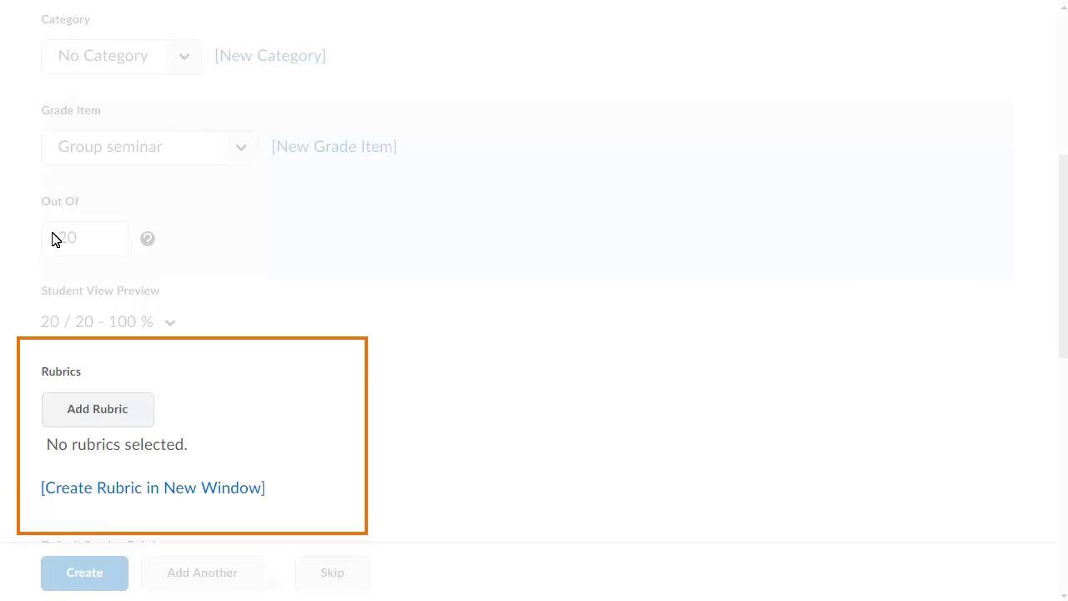
Add instructions 'Submit any supporting documentation for your group assignment.' and create the submission folder
left_click(1058, 540)
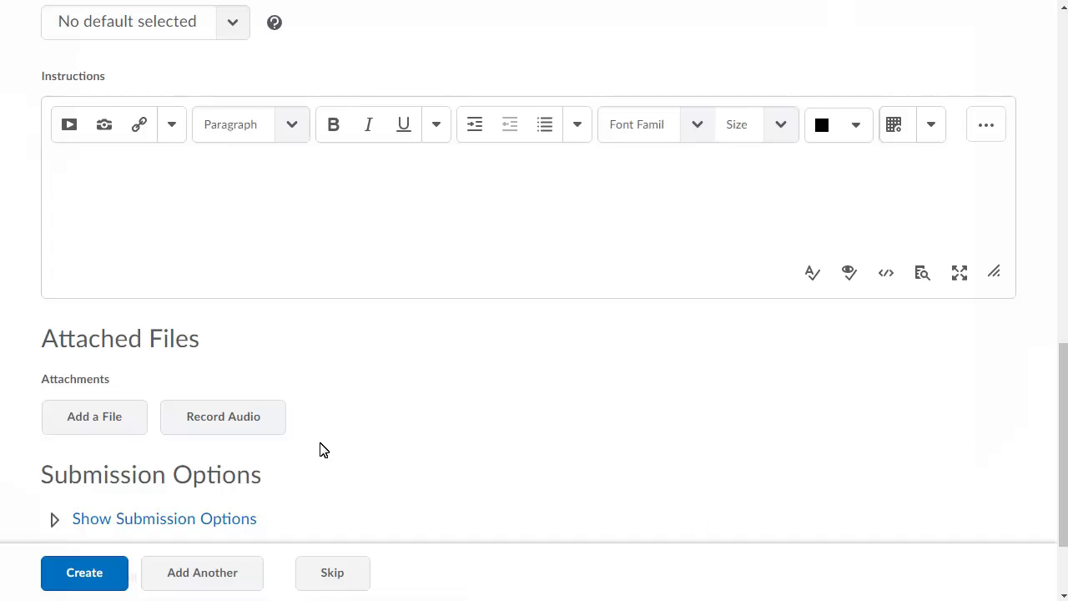
left_click(60, 159)
type("Submit any supporting documentation for your group assignment.")
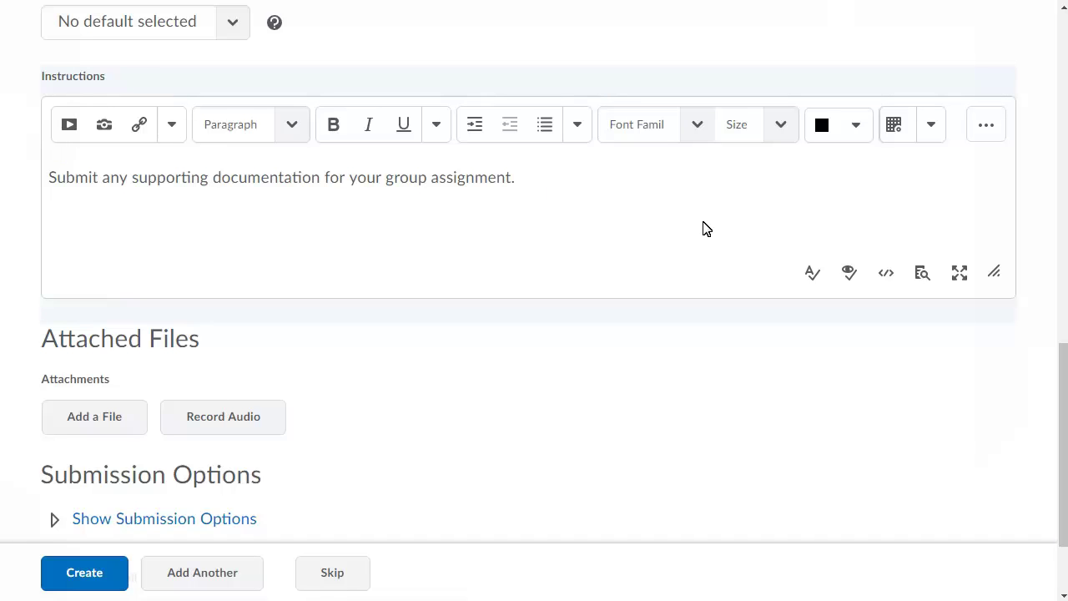
left_click(1064, 580)
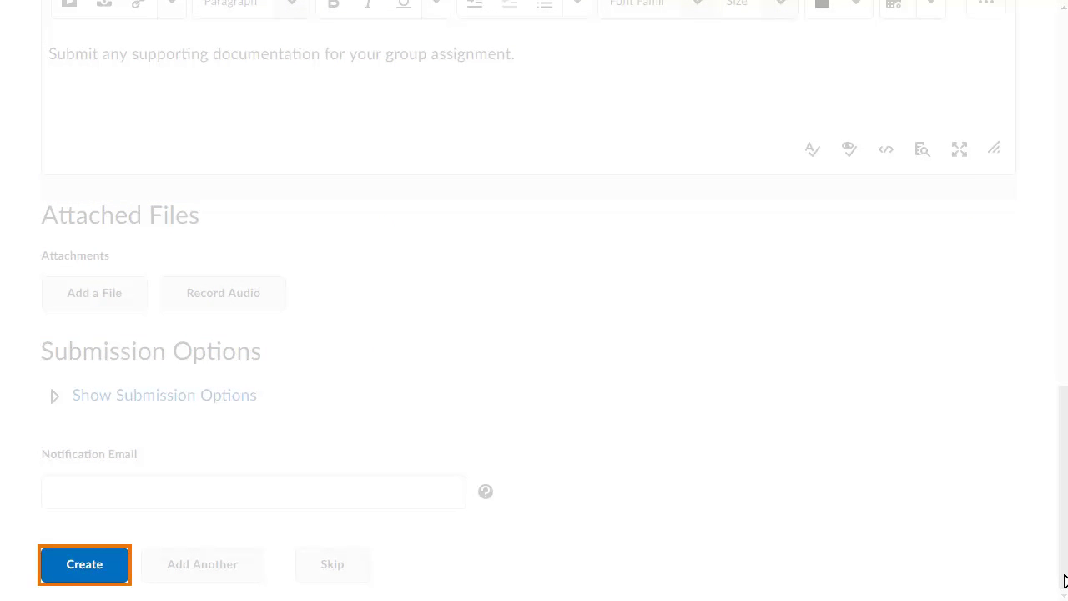
left_click(77, 566)
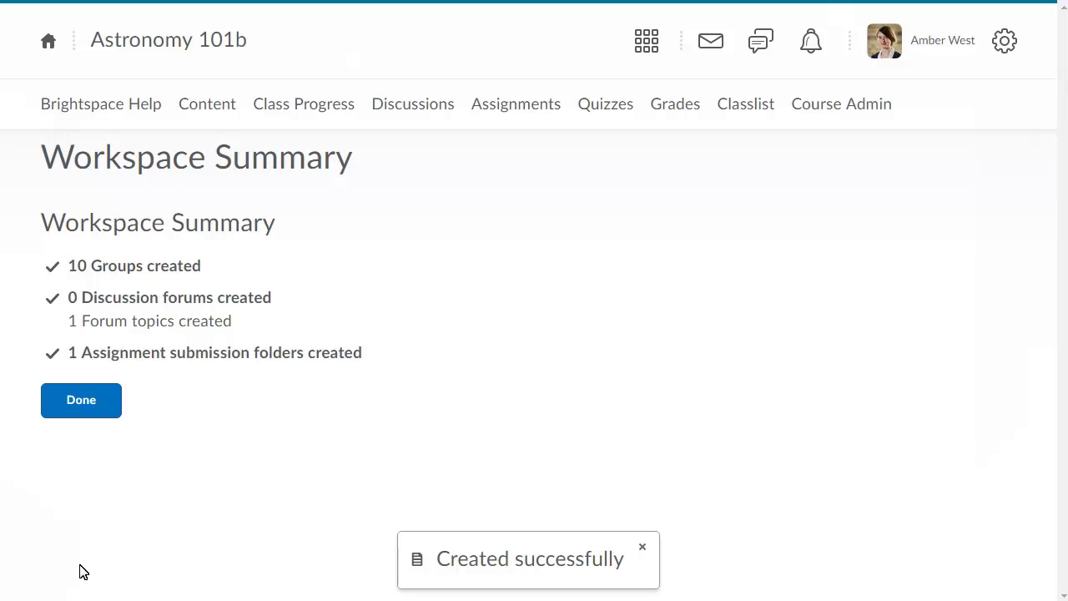
Finish the workspace summary and return to the Seminar presentation category settings
left_click(72, 402)
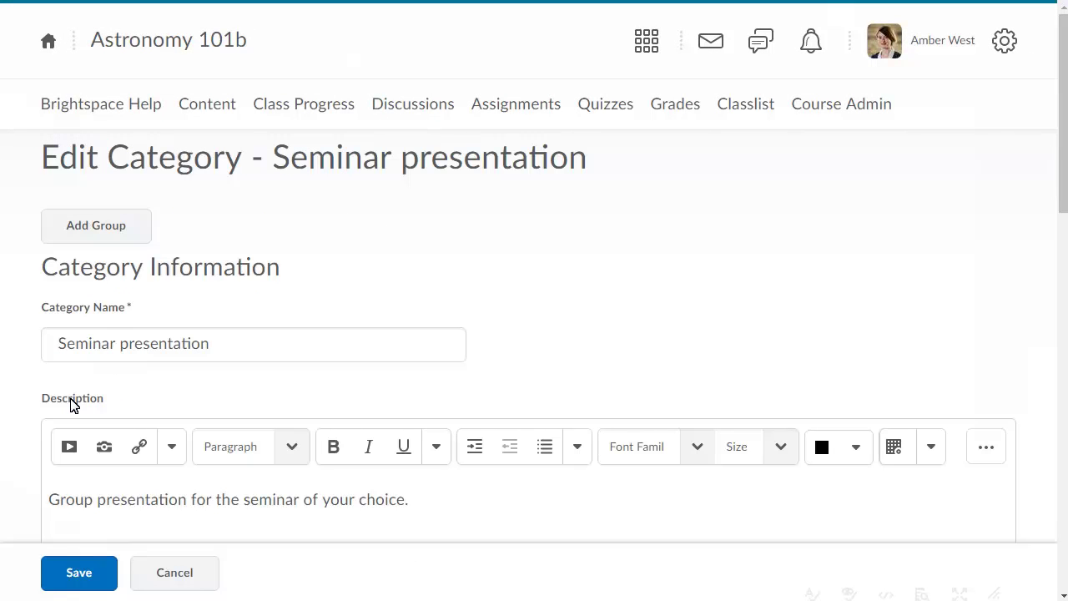